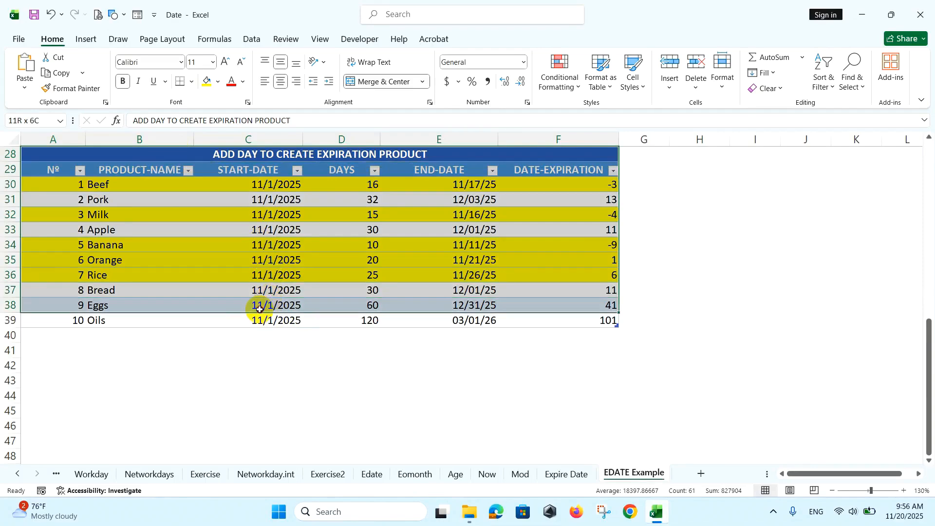
{"action": "left_click_drag", "start_coordinate": [255, 307], "coordinate": [256, 319]}
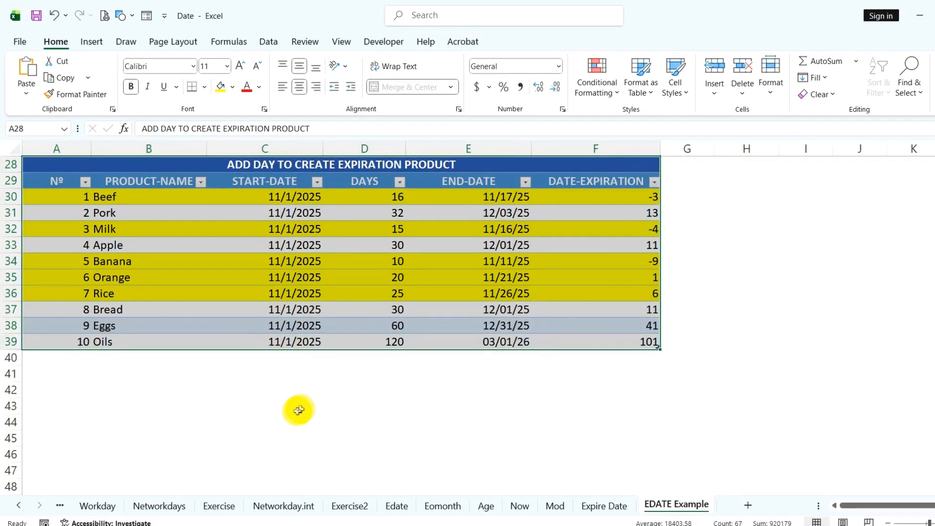
{"action": "left_click_drag", "start_coordinate": [377, 197], "coordinate": [355, 347]}
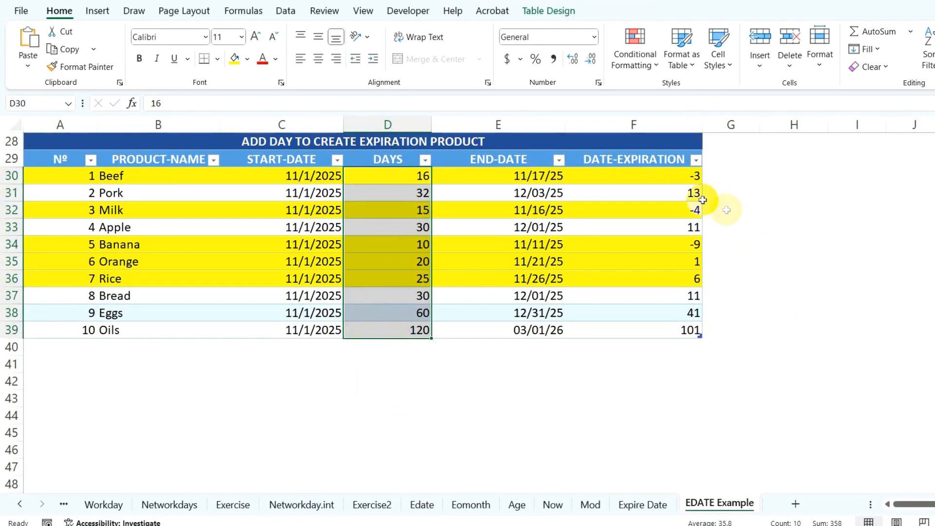
{"action": "left_click_drag", "start_coordinate": [63, 178], "coordinate": [638, 180]}
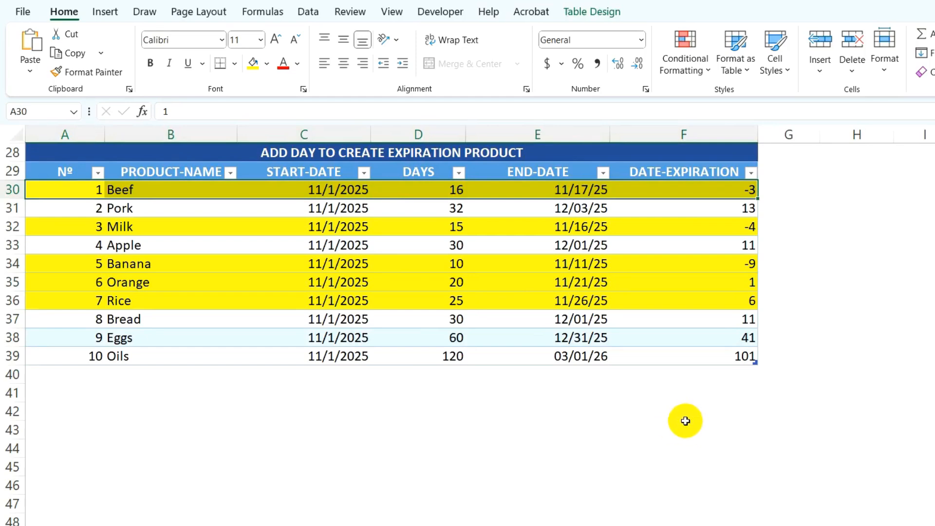
Step: Clear the contents of the END-DATE and DATE-EXPIRATION columns for all ten products, E30:F39
{"action": "left_click_drag", "start_coordinate": [568, 188], "coordinate": [581, 356]}
{"action": "key", "text": "Delete"}
{"action": "left_click_drag", "start_coordinate": [669, 190], "coordinate": [672, 359]}
{"action": "key", "text": "Delete"}
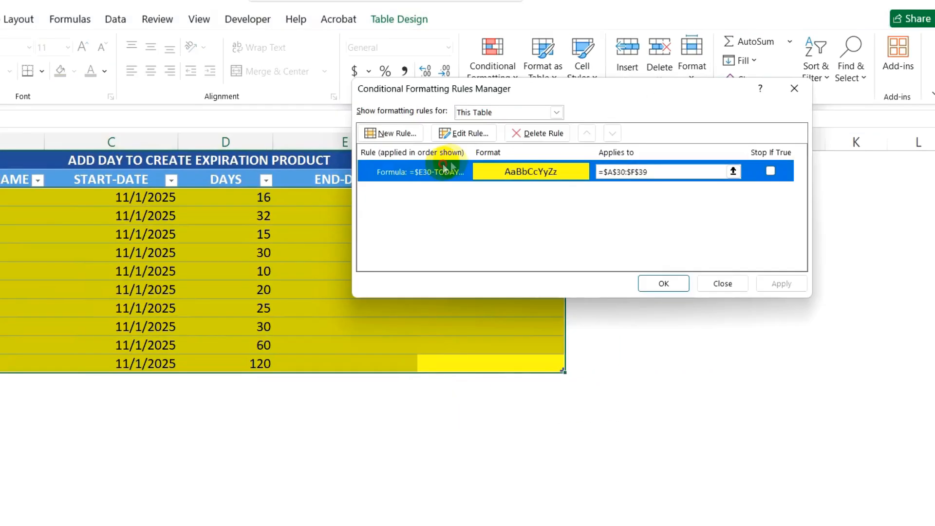
Step: Delete the table's yellow conditional formatting rule that applies to $A$30:$F$39
{"action": "left_click", "coordinate": [536, 133]}
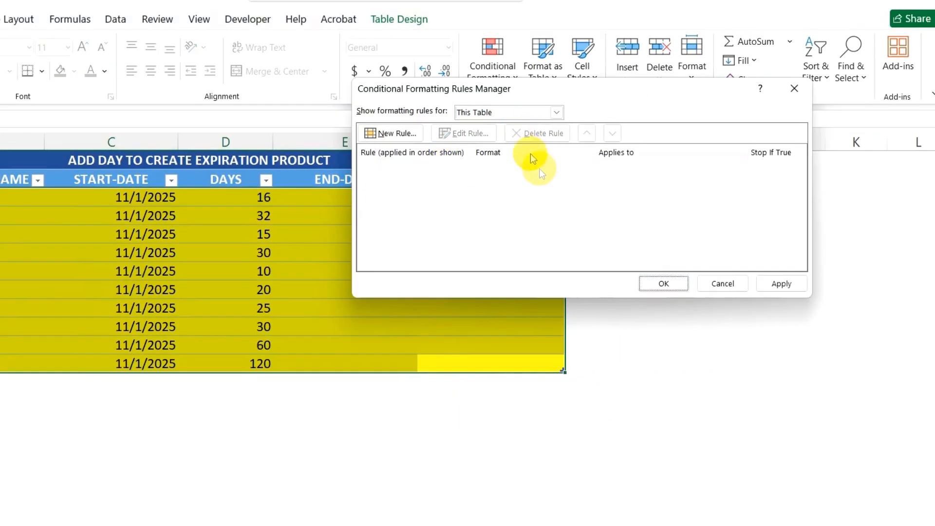
{"action": "left_click", "coordinate": [777, 284]}
{"action": "left_click", "coordinate": [668, 283]}
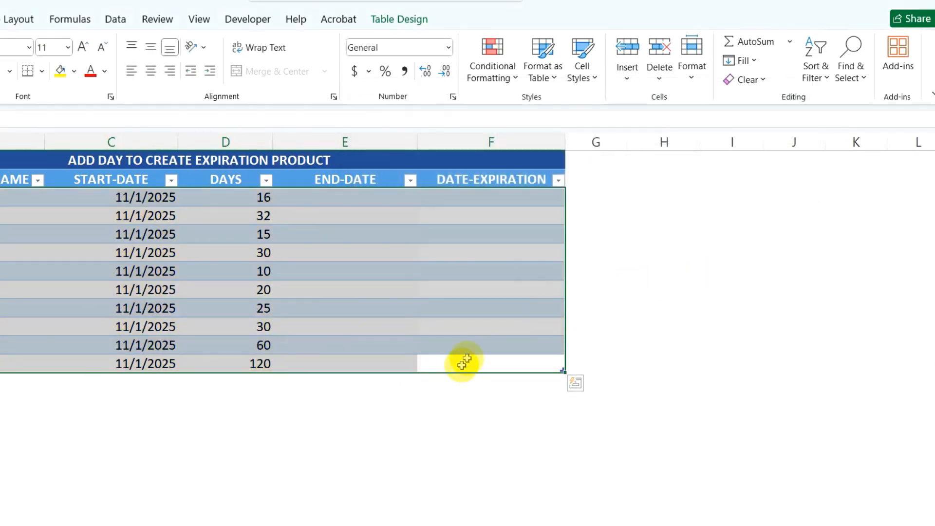
{"action": "left_click", "coordinate": [311, 160]}
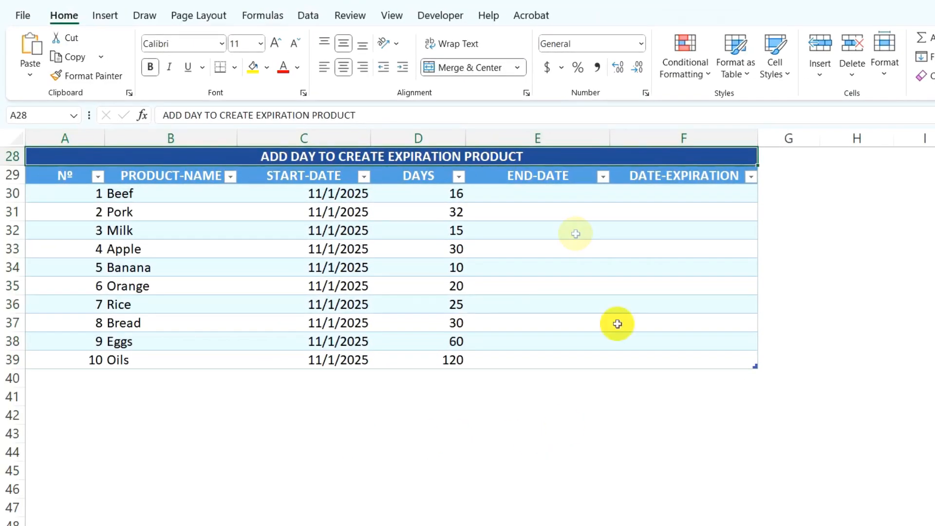
{"action": "left_click", "coordinate": [553, 194]}
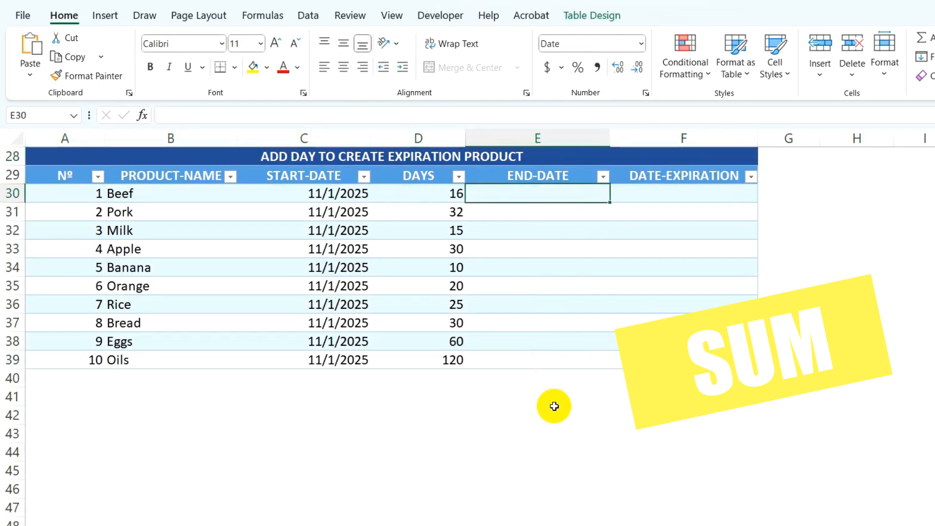
{"action": "type", "text": "=SUM"}
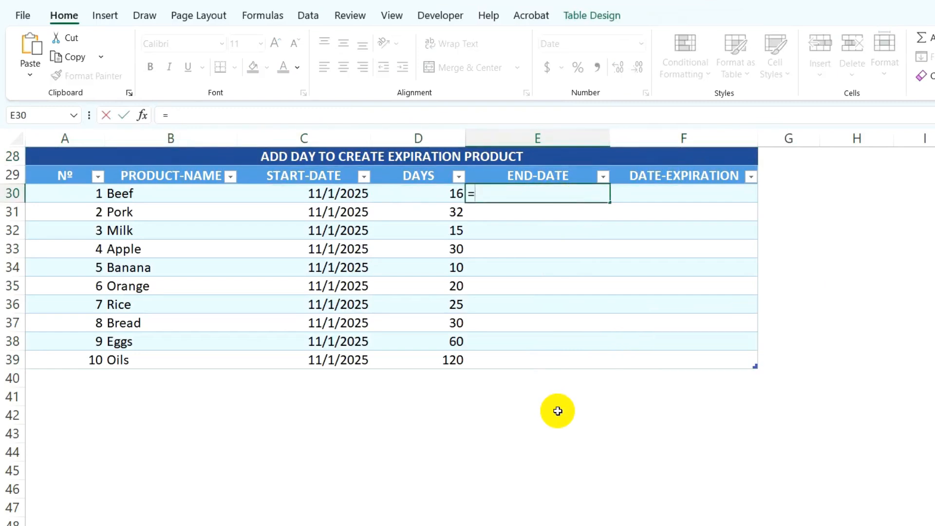
{"action": "type", "text": "("}
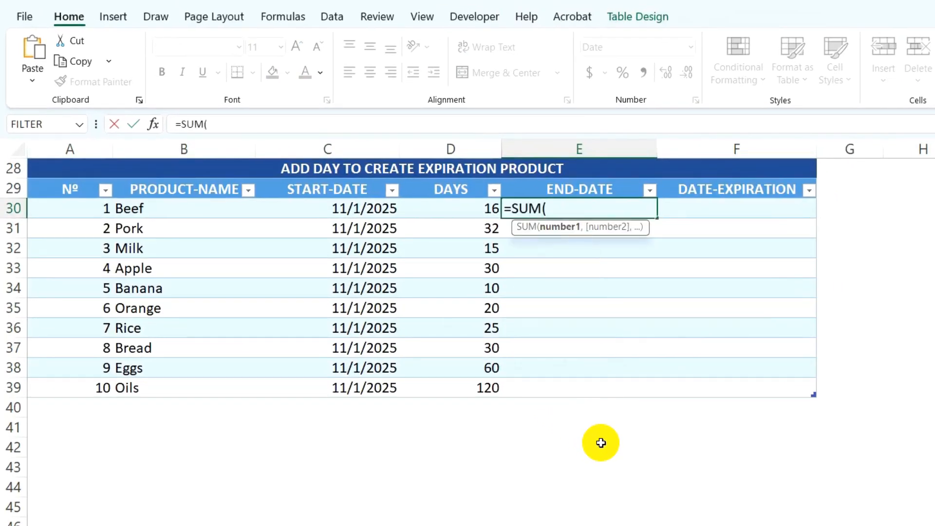
{"action": "type", "text": "EDATE("}
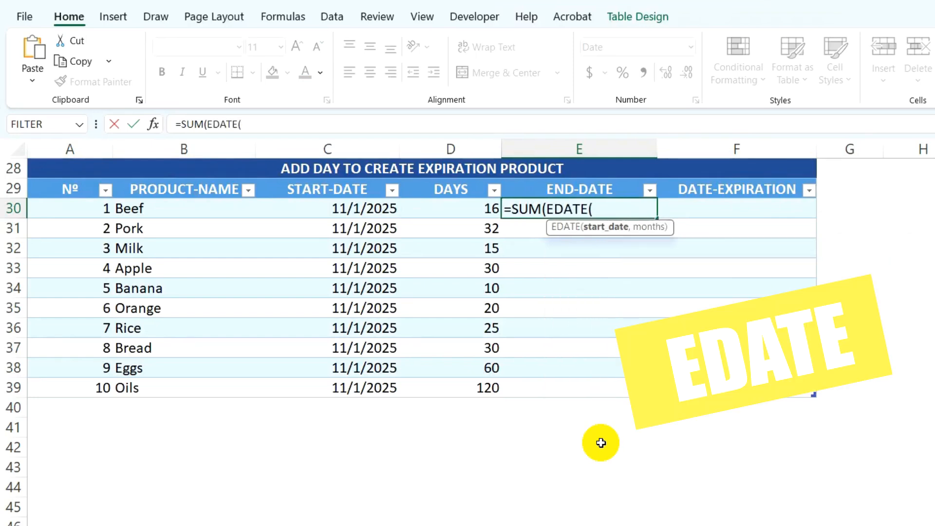
{"action": "left_click", "coordinate": [363, 209]}
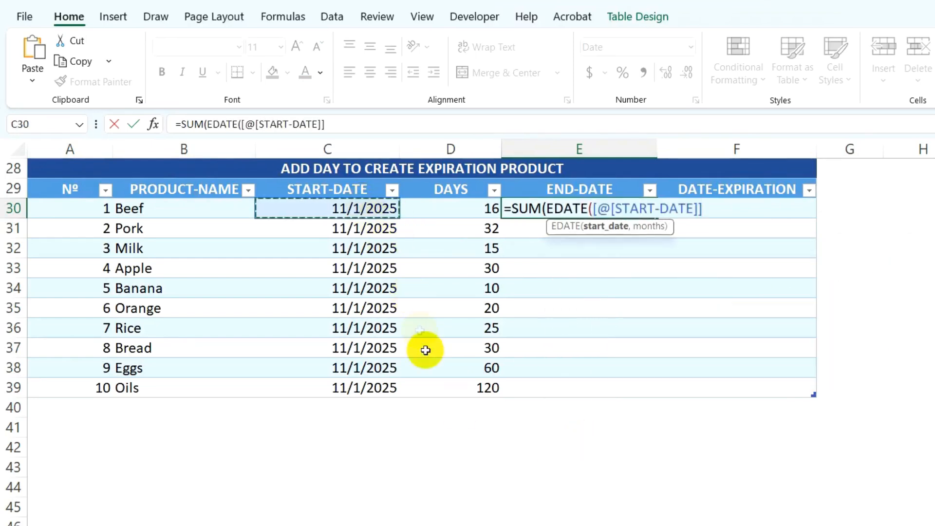
{"action": "type", "text": ","}
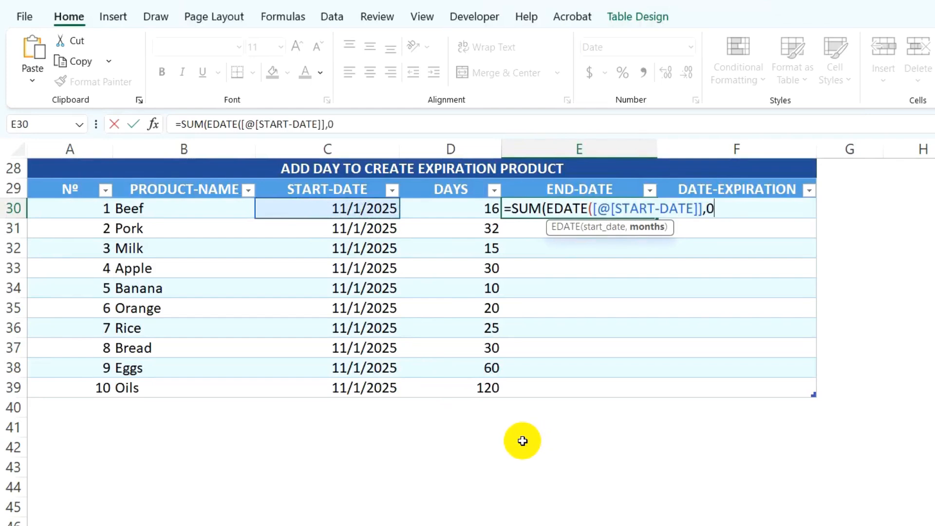
{"action": "type", "text": "0)"}
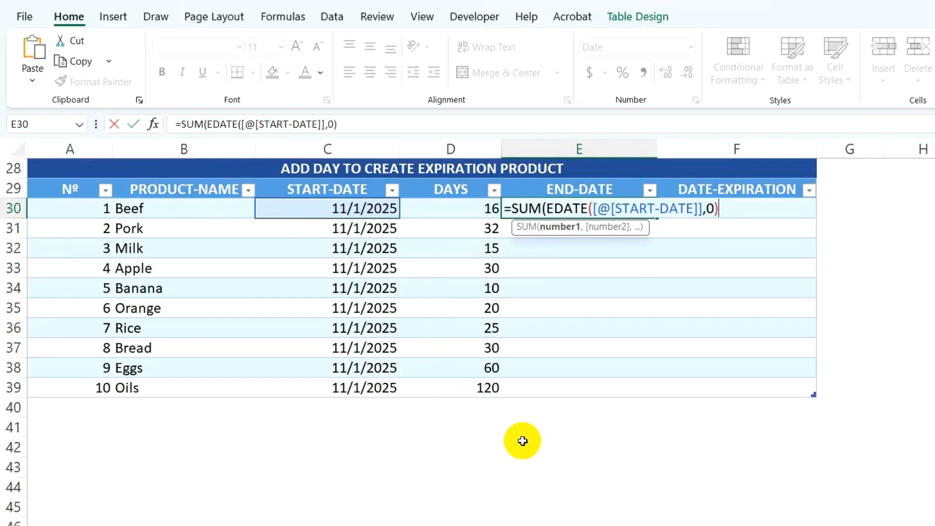
{"action": "type", "text": ","}
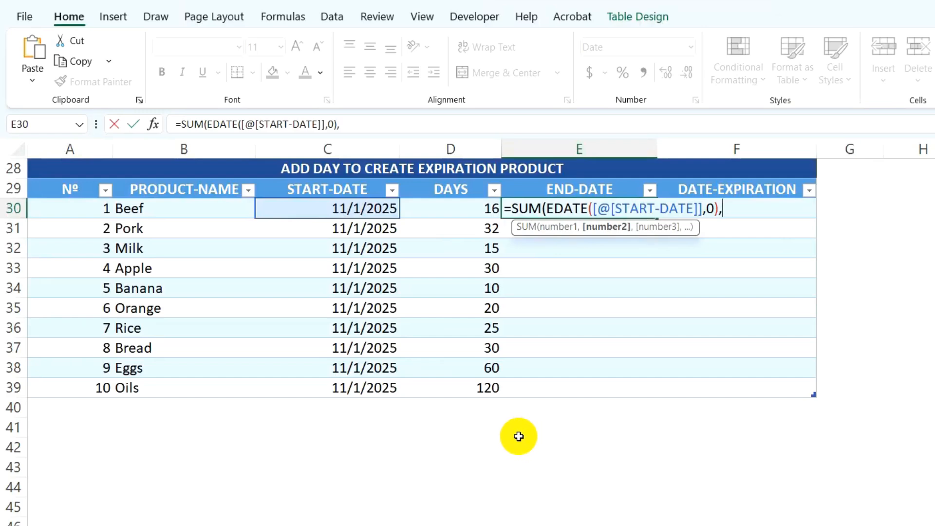
{"action": "left_click", "coordinate": [467, 211]}
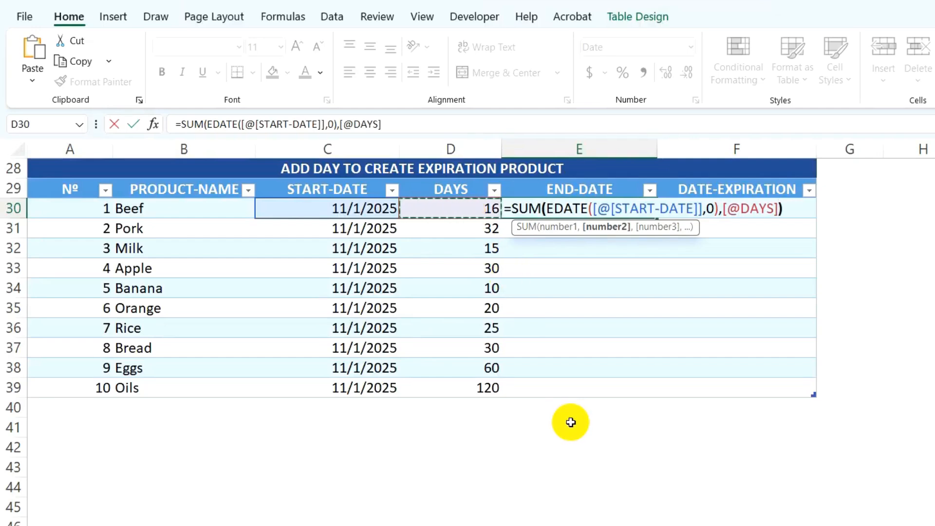
{"action": "type", "text": ")"}
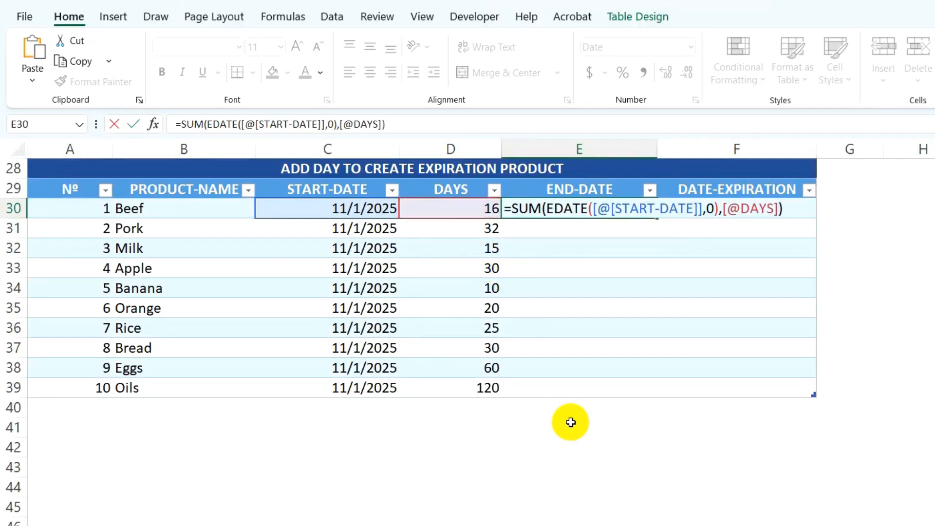
{"action": "key", "text": "Return"}
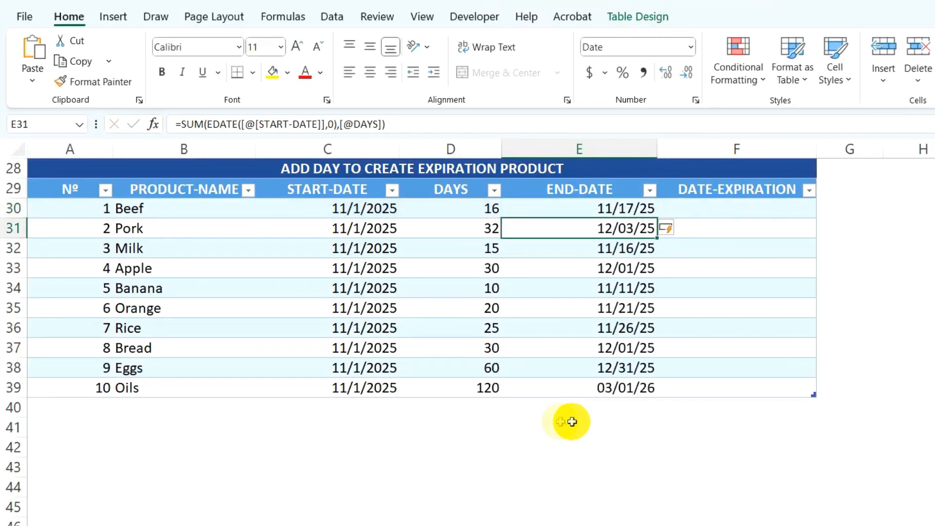
{"action": "left_click_drag", "start_coordinate": [590, 209], "coordinate": [593, 387]}
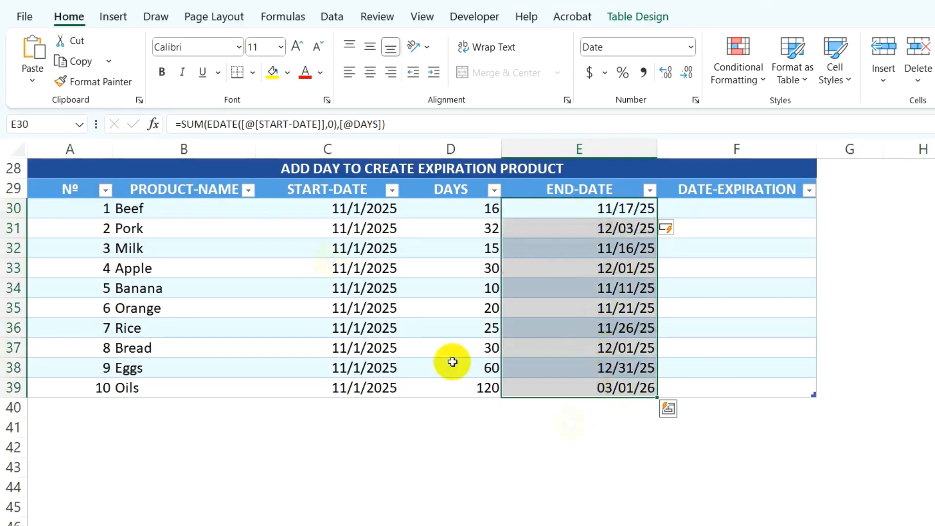
{"action": "left_click", "coordinate": [346, 211]}
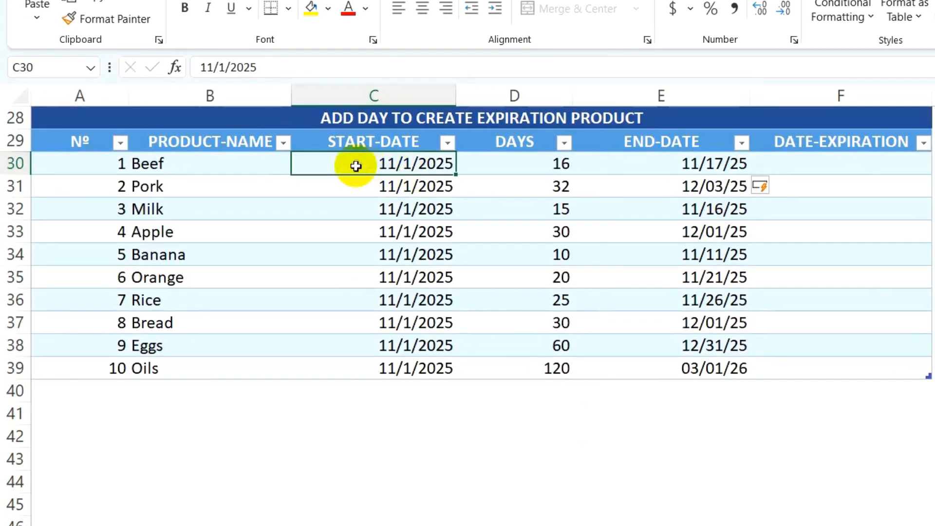
{"action": "left_click", "coordinate": [493, 163]}
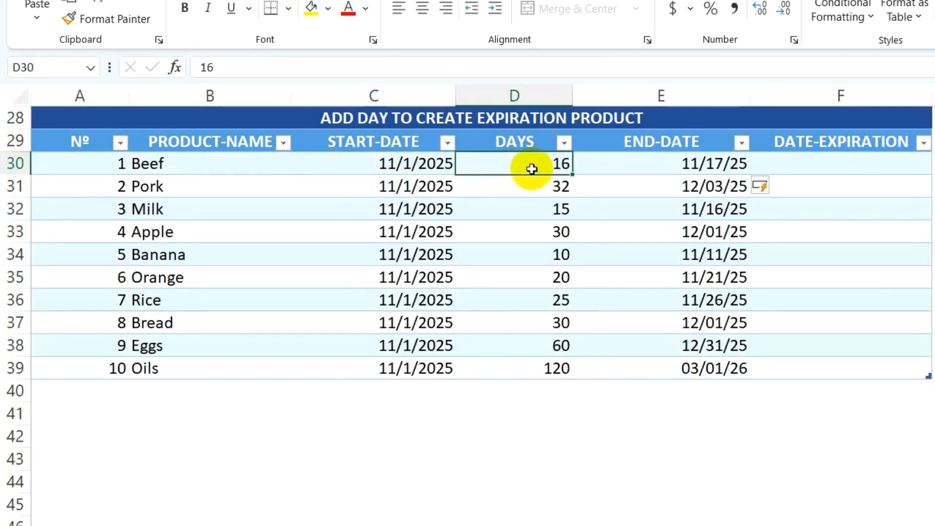
{"action": "left_click", "coordinate": [709, 164]}
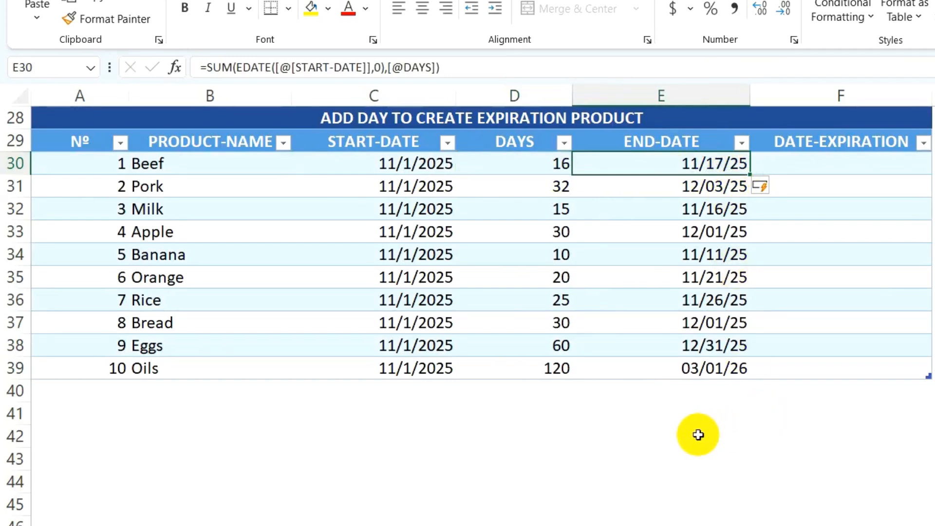
Step: Format the END-DATE values in E30:E39 with the custom date format mmm/dd/yy
{"action": "left_click_drag", "start_coordinate": [657, 166], "coordinate": [646, 368]}
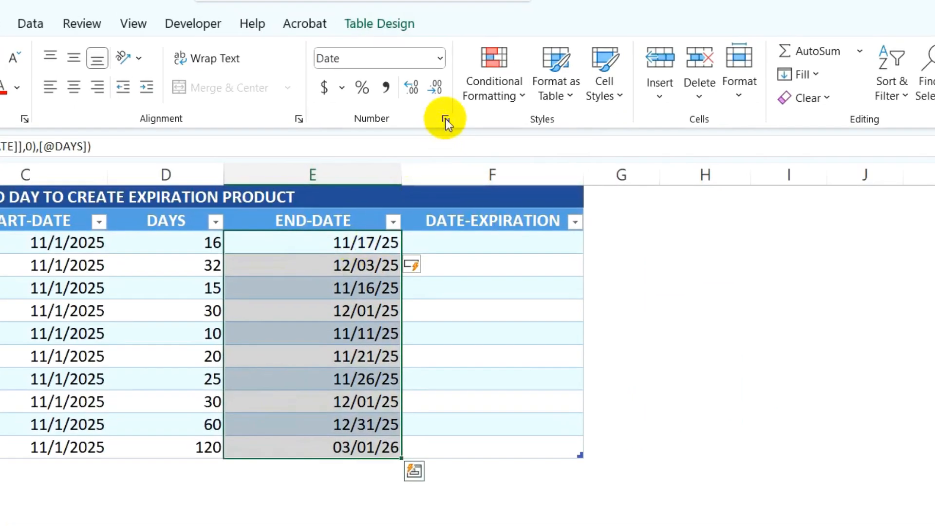
{"action": "left_click", "coordinate": [793, 40]}
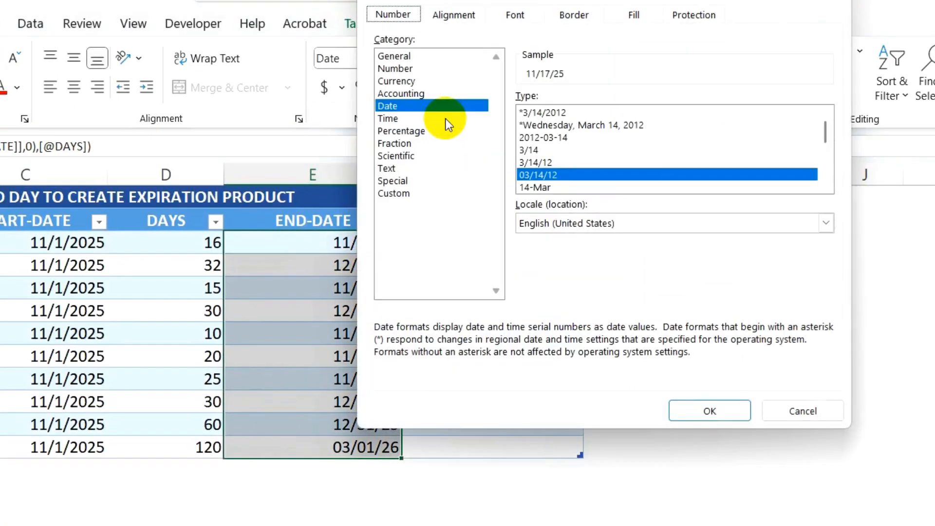
{"action": "left_click", "coordinate": [394, 195]}
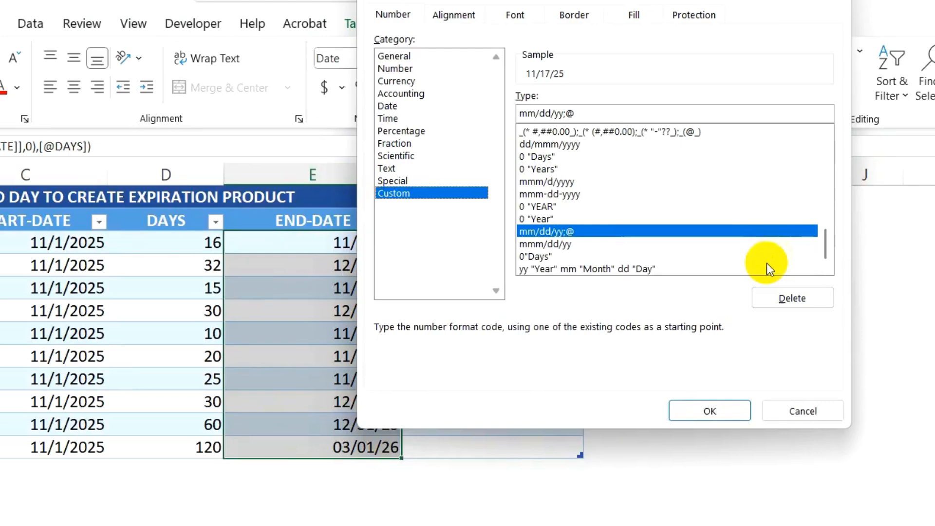
{"action": "left_click_drag", "start_coordinate": [827, 242], "coordinate": [826, 141]}
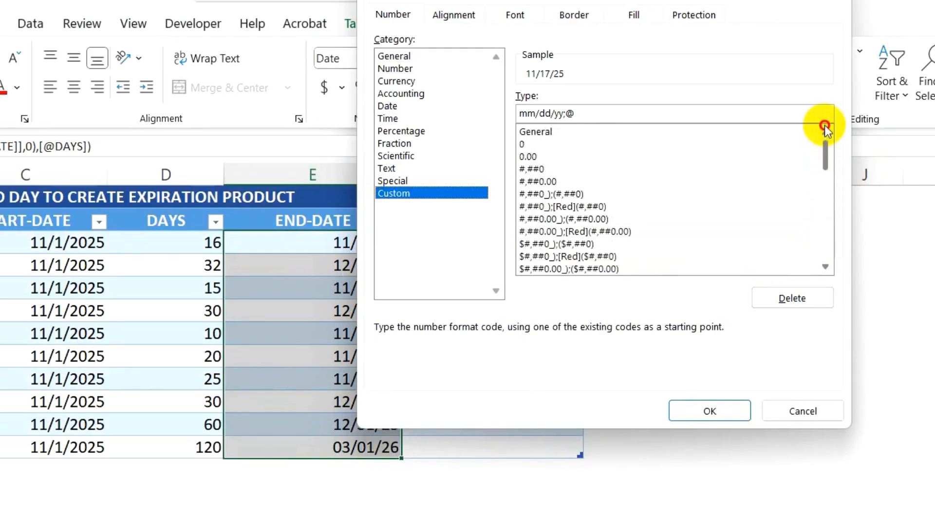
{"action": "left_click", "coordinate": [642, 113]}
{"action": "key", "text": "BackSpace"}
{"action": "key", "text": "BackSpace"}
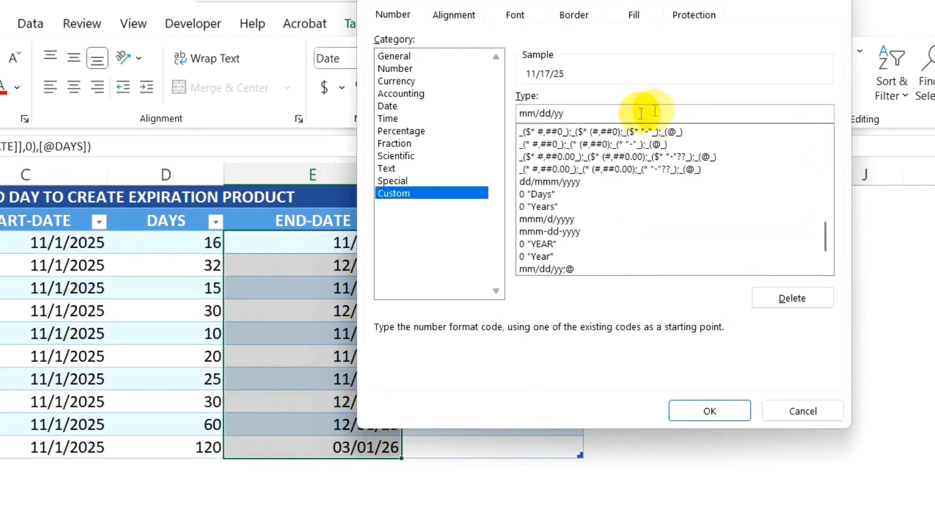
{"action": "left_click", "coordinate": [535, 113]}
{"action": "type", "text": "m"}
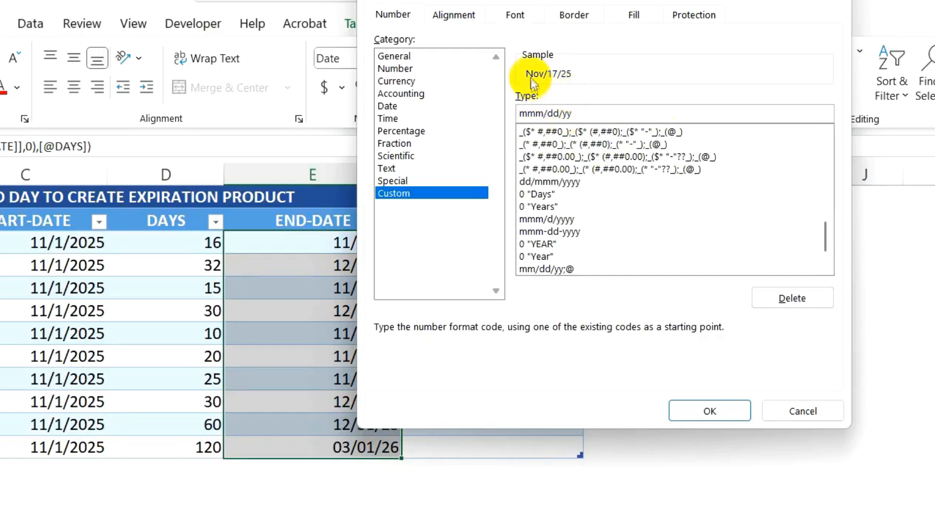
{"action": "left_click", "coordinate": [712, 410]}
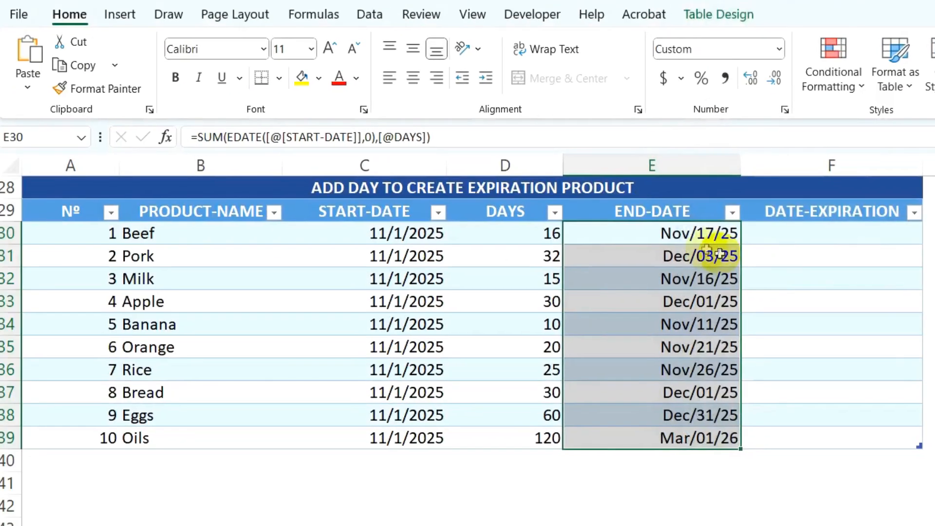
Step: Copy the END-DATE date format onto the START-DATE values in C30:C39 with Format Painter
{"action": "left_click", "coordinate": [351, 242]}
{"action": "left_click", "coordinate": [136, 87]}
{"action": "mouse_move", "coordinate": [377, 233]}
{"action": "left_mouse_down"}
{"action": "mouse_move", "coordinate": [370, 417]}
{"action": "mouse_move", "coordinate": [389, 433]}
{"action": "left_mouse_up"}
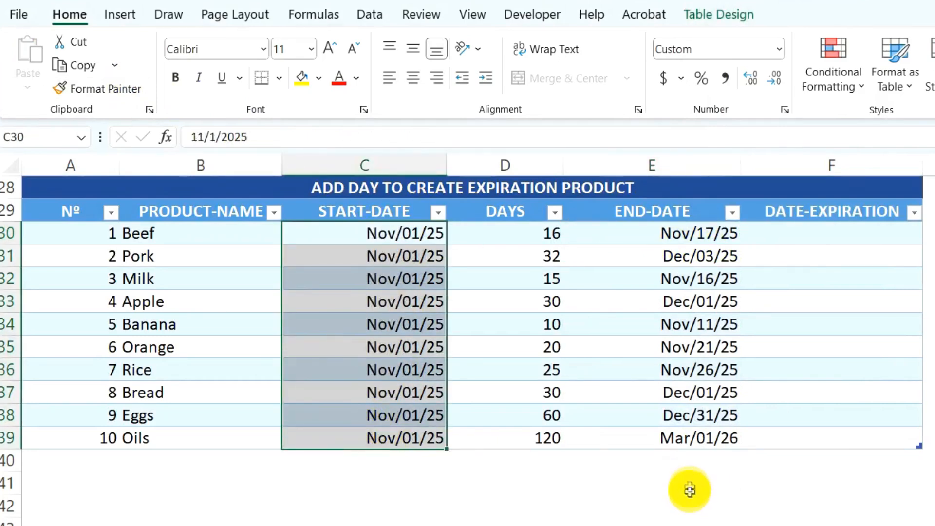
{"action": "left_click", "coordinate": [712, 234]}
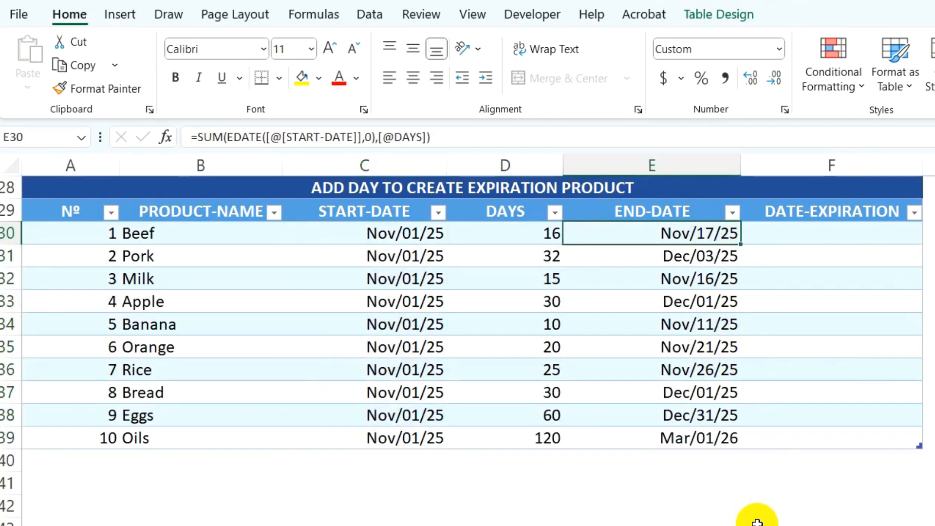
Step: Fill the DATE-EXPIRATION column from F30 with the formula =[@[END-DATE]]-TODAY()
{"action": "left_click", "coordinate": [801, 238]}
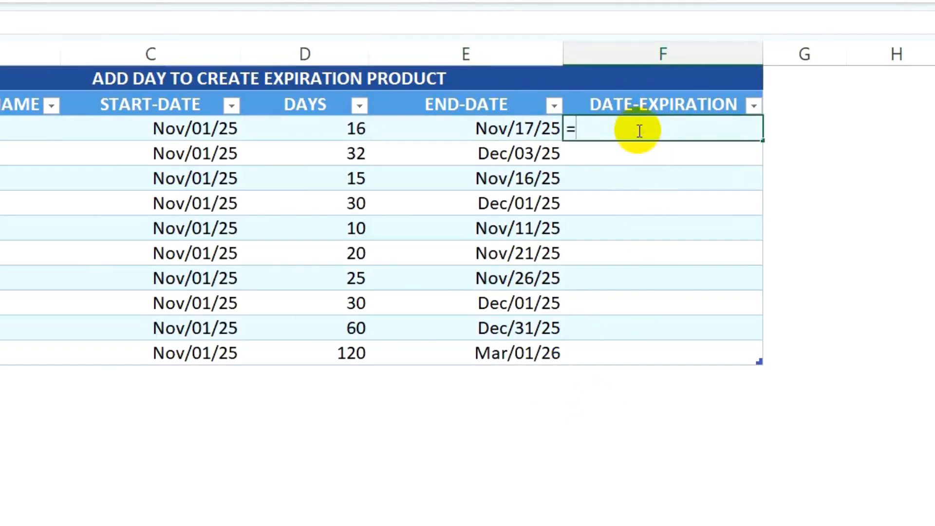
{"action": "type", "text": "="}
{"action": "left_click", "coordinate": [518, 129]}
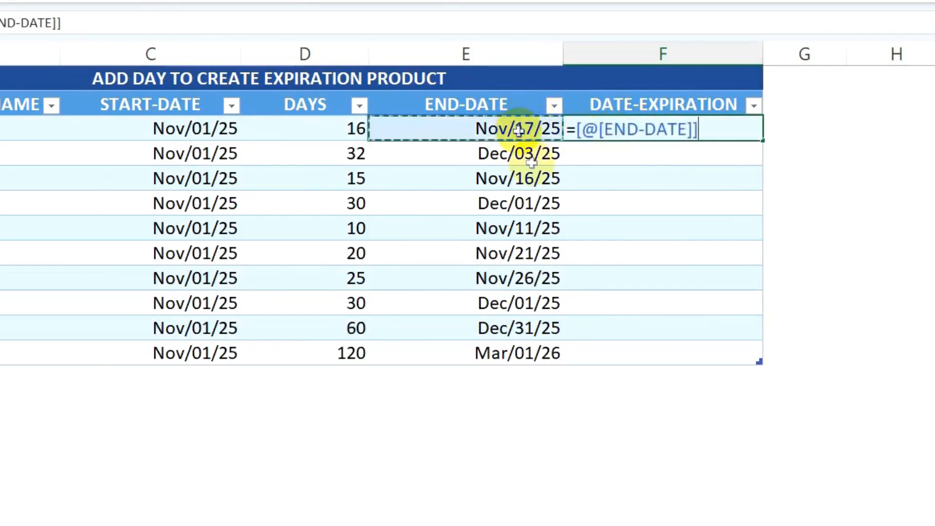
{"action": "type", "text": "-TOD"}
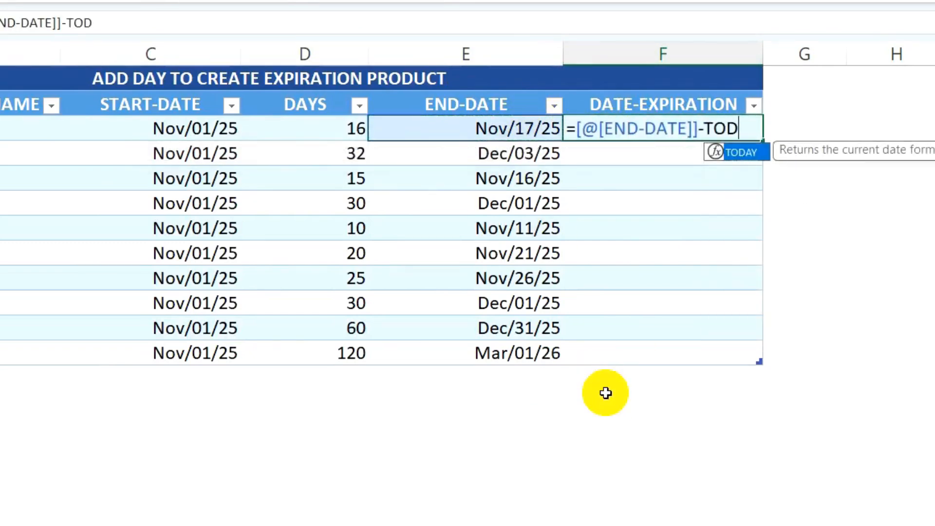
{"action": "type", "text": "AY("}
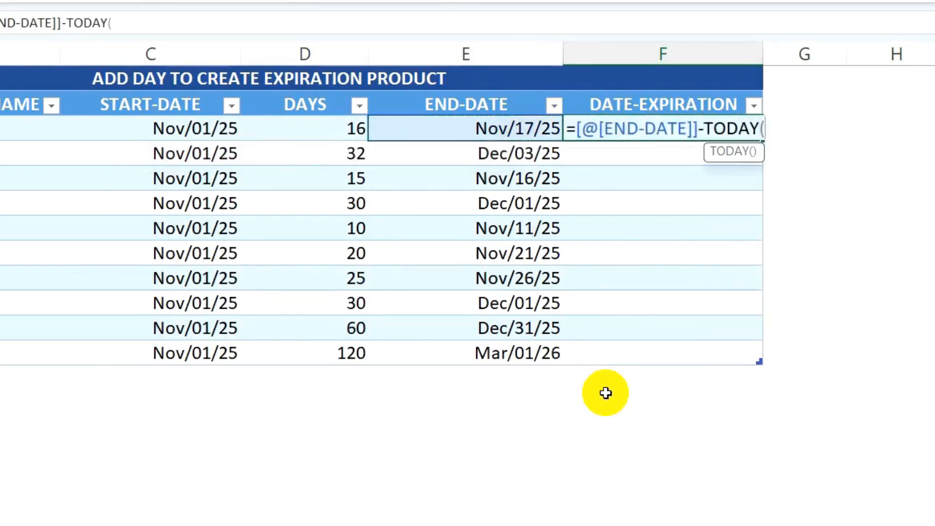
{"action": "type", "text": ")"}
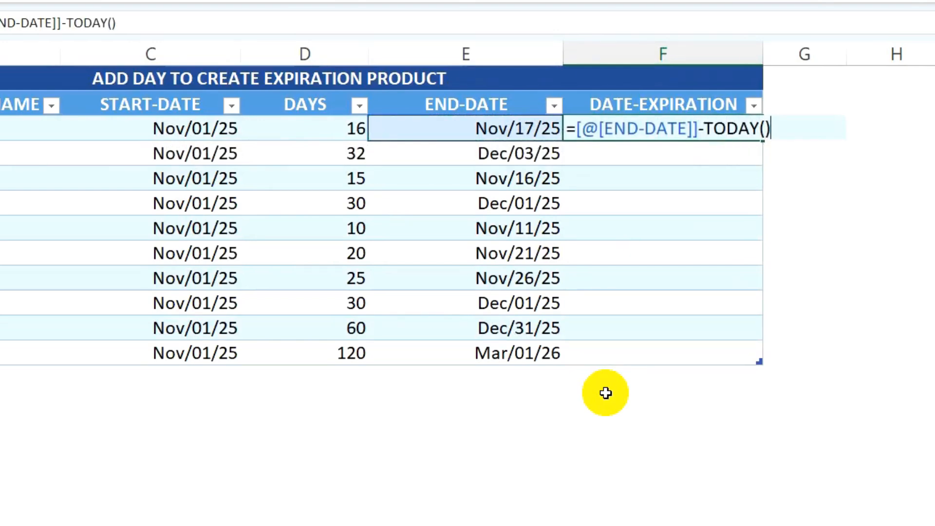
{"action": "key", "text": "Return"}
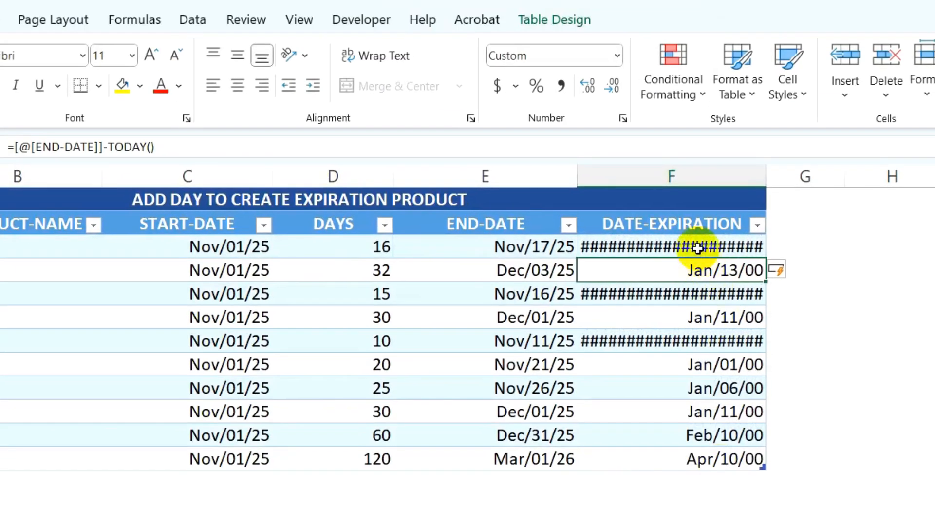
Step: Apply the General number format to the DATE-EXPIRATION values in F30:F39
{"action": "left_click_drag", "start_coordinate": [698, 248], "coordinate": [703, 459]}
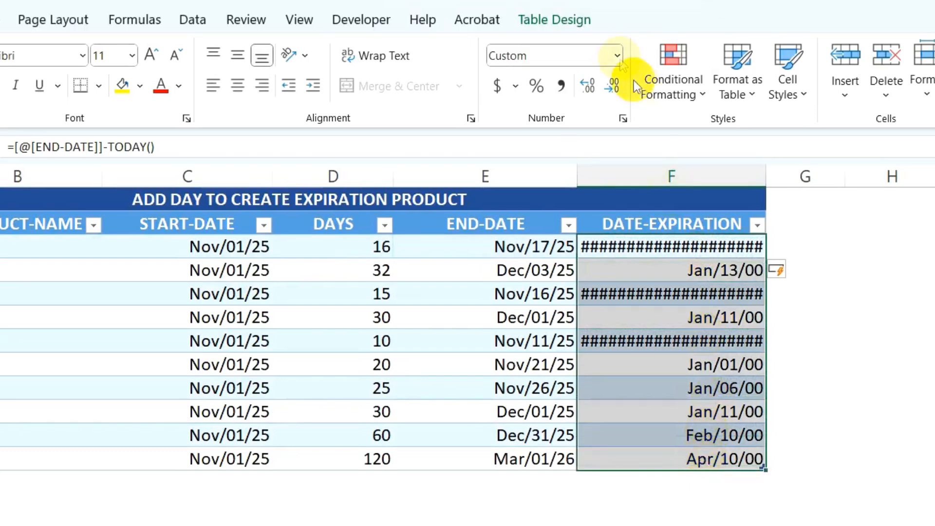
{"action": "left_click", "coordinate": [617, 55]}
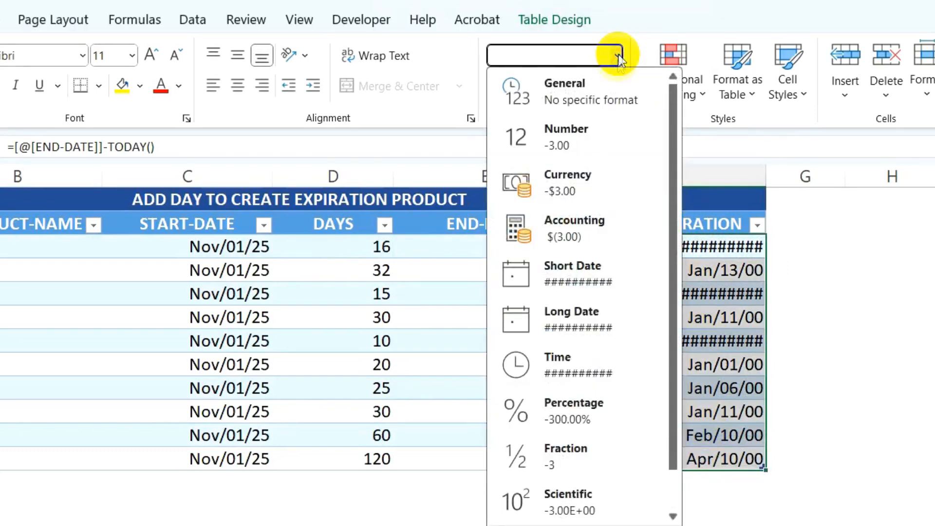
{"action": "left_click", "coordinate": [575, 98]}
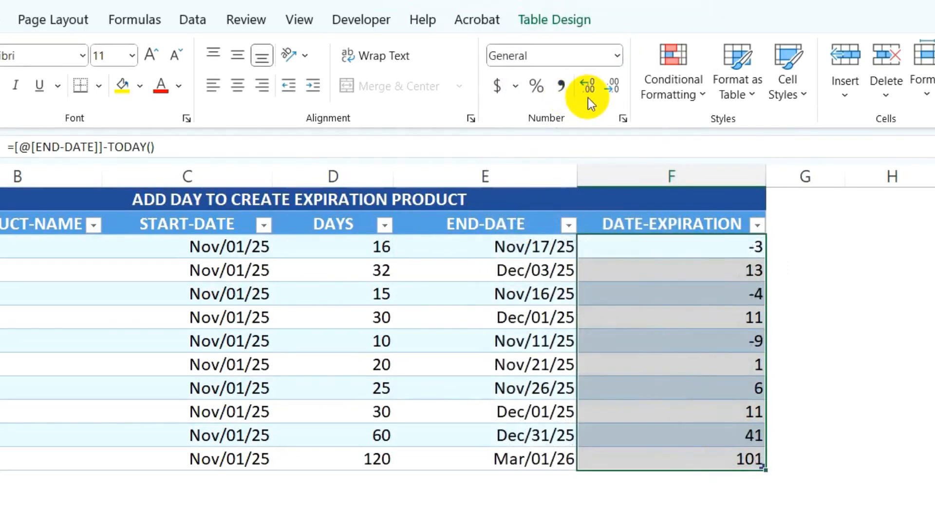
Step: Compare the Beef row's start date, days, end date and days to expiration with today's date in the system calendar
{"action": "left_click", "coordinate": [636, 248]}
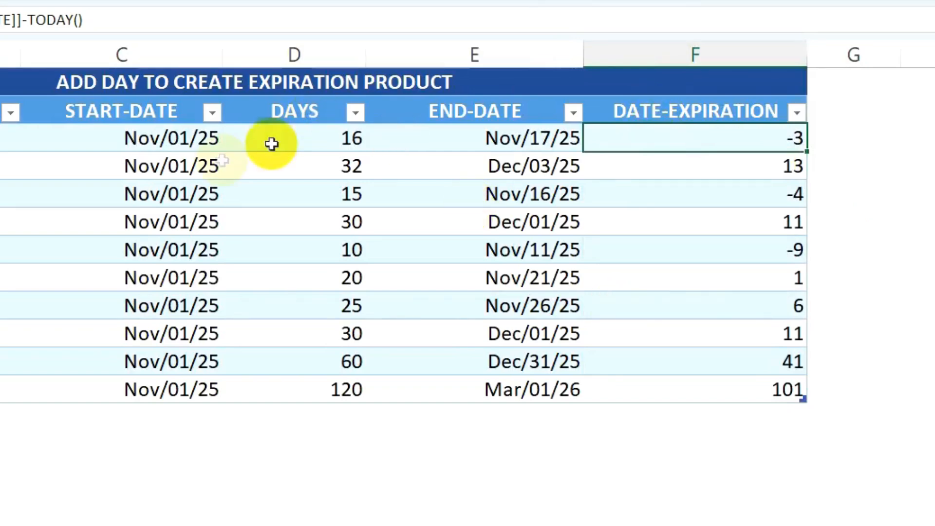
{"action": "left_click", "coordinate": [185, 146]}
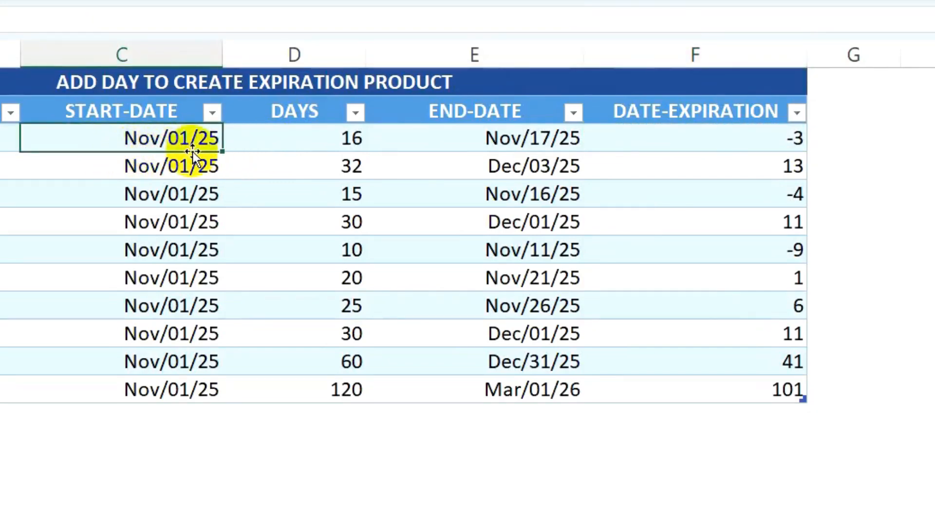
{"action": "left_click", "coordinate": [277, 145]}
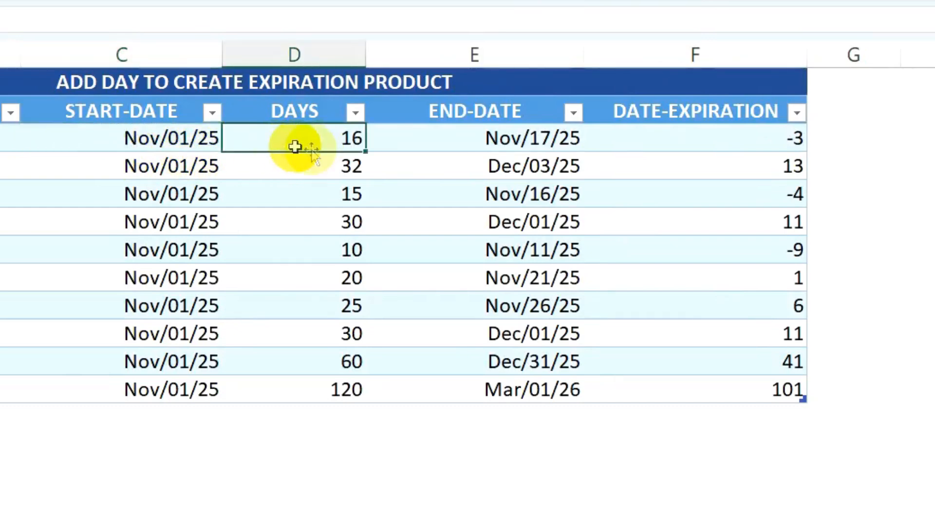
{"action": "left_click", "coordinate": [501, 145]}
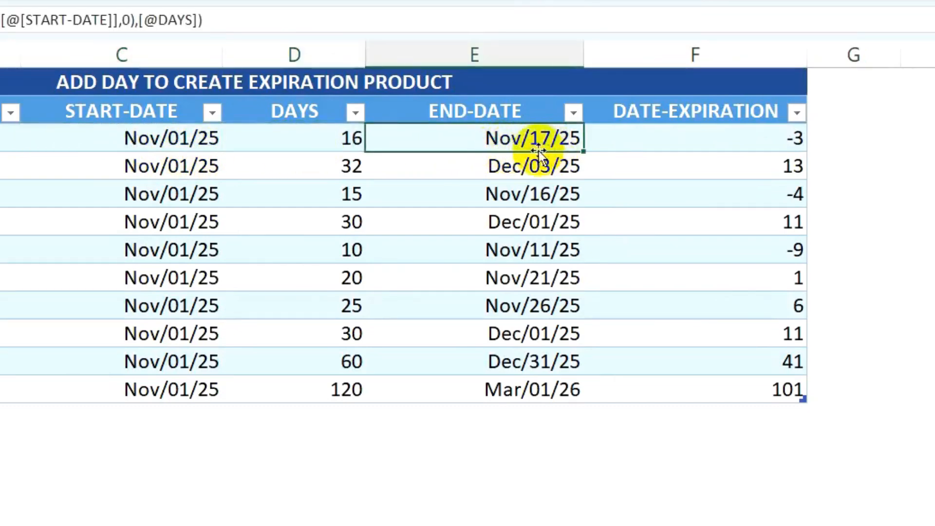
{"action": "left_click", "coordinate": [675, 137]}
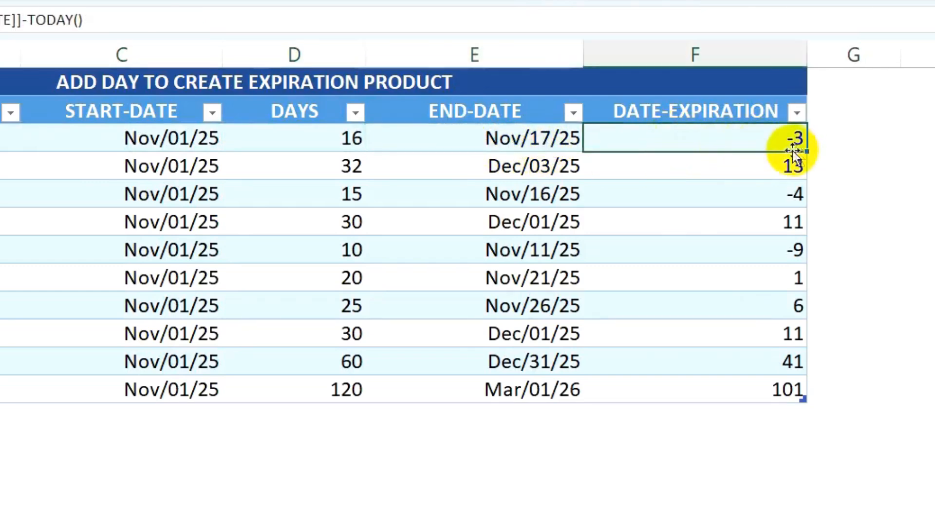
{"action": "left_click", "coordinate": [917, 519]}
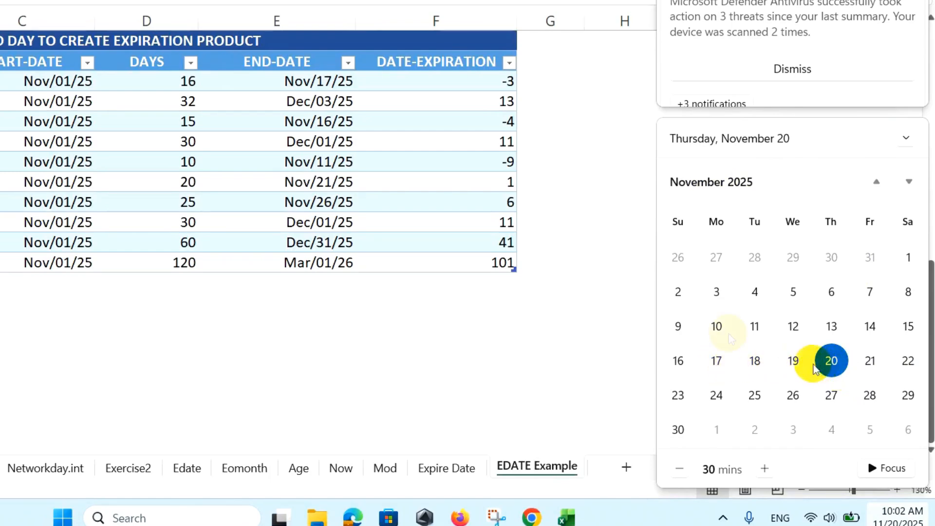
{"action": "left_click", "coordinate": [463, 304]}
Step: Start a new conditional formatting rule for A30:F39 that uses a formula to determine which cells to format
{"action": "left_click_drag", "start_coordinate": [70, 222], "coordinate": [642, 373]}
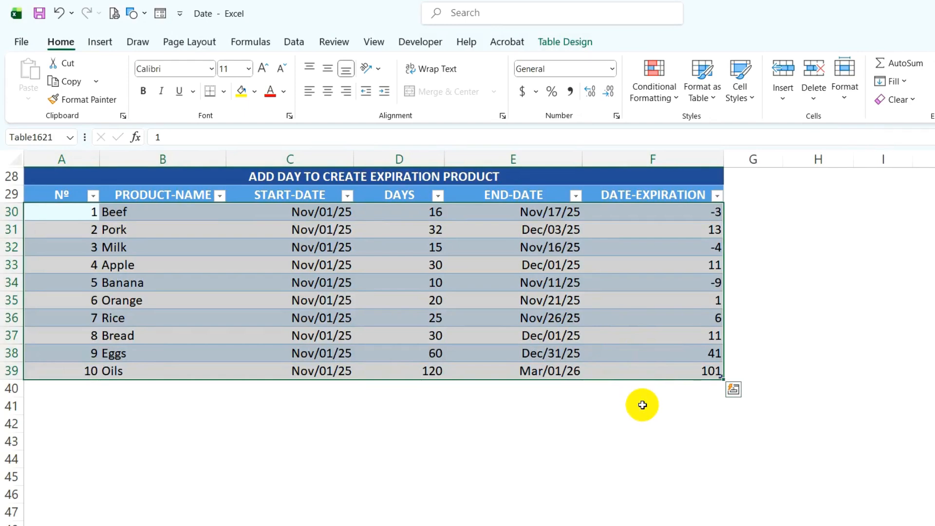
{"action": "left_click", "coordinate": [668, 99]}
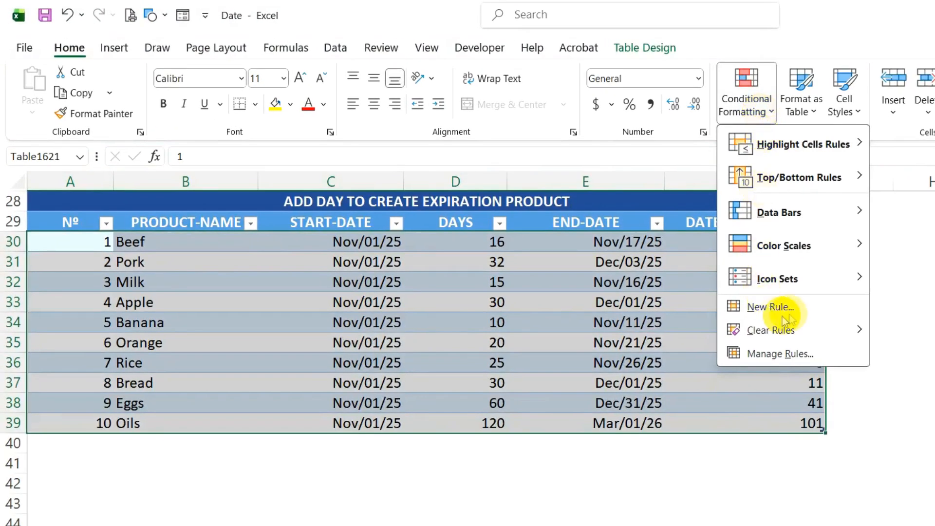
{"action": "left_click", "coordinate": [794, 311]}
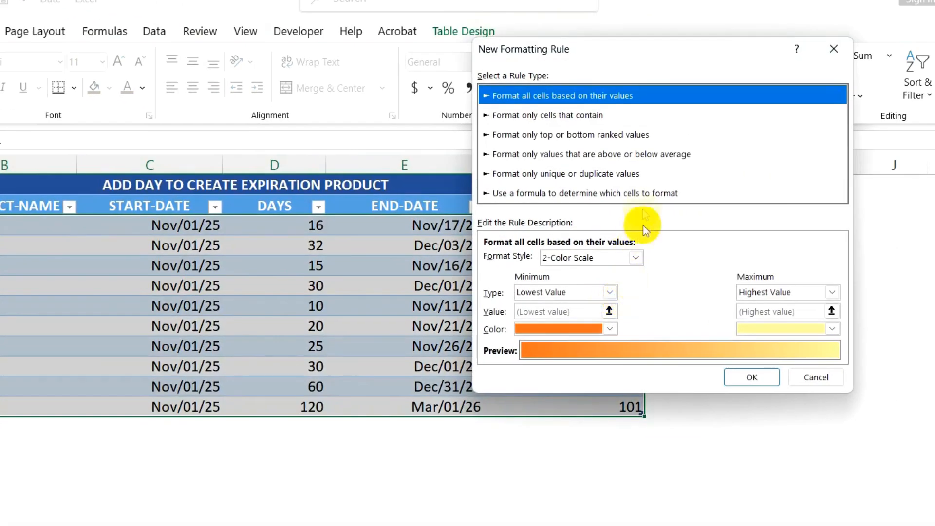
{"action": "left_click", "coordinate": [542, 195]}
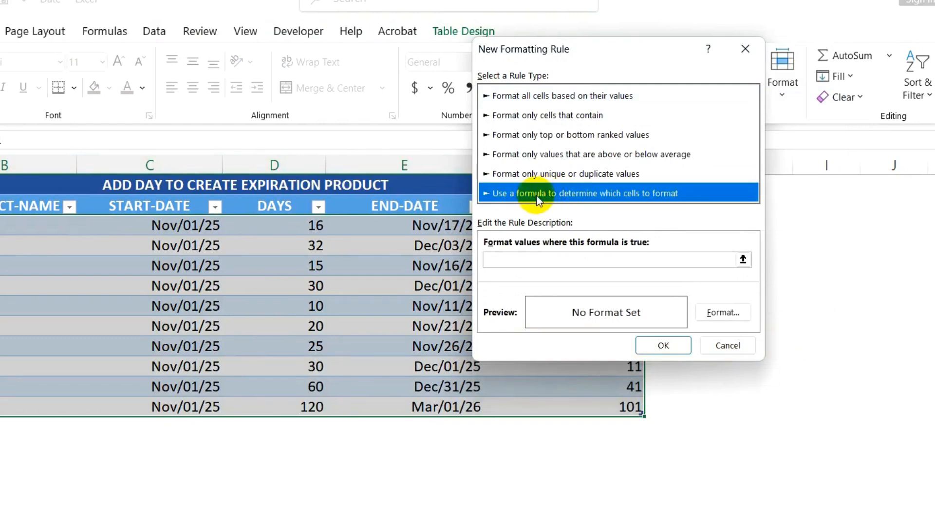
{"action": "left_click", "coordinate": [512, 256]}
{"action": "left_click_drag", "start_coordinate": [543, 51], "coordinate": [744, 99]}
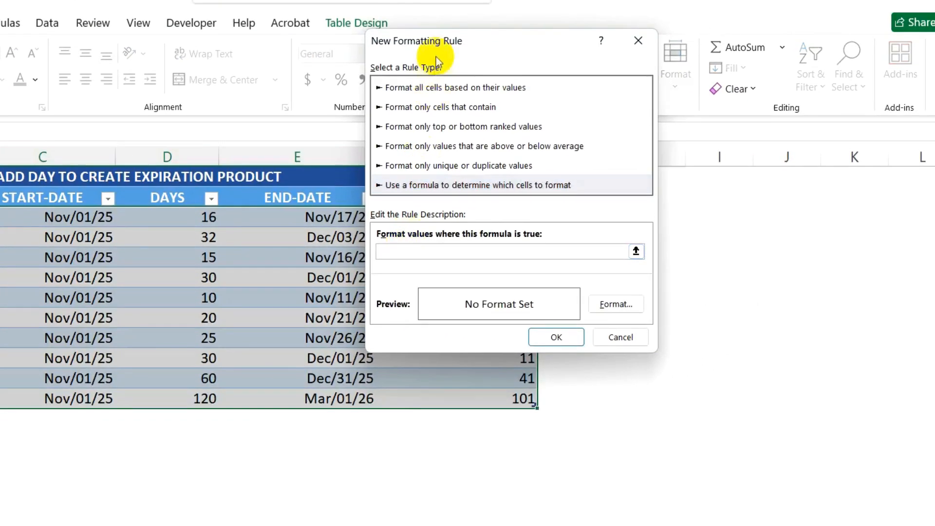
{"action": "left_click_drag", "start_coordinate": [638, 93], "coordinate": [616, 91]}
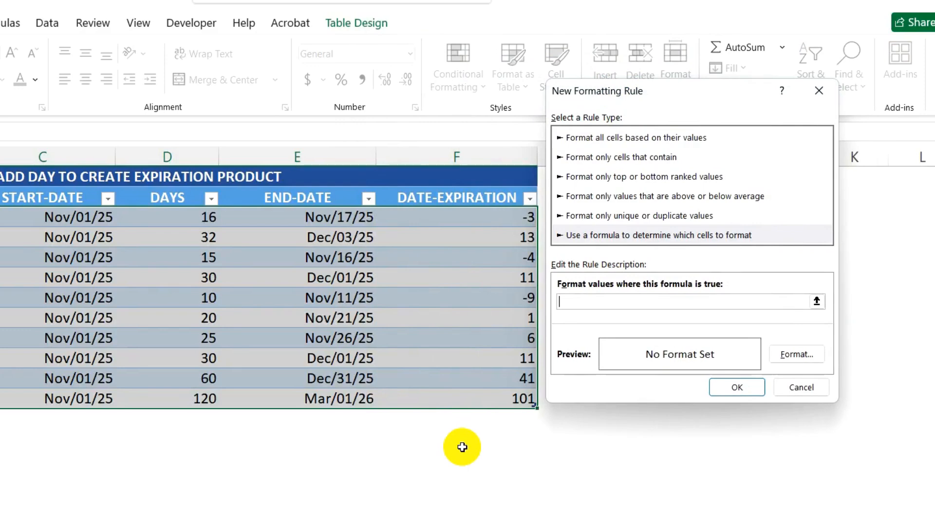
Step: Set the rule's formula to =$E30-TODAY()<7, with only the END-DATE column reference locked
{"action": "left_click", "coordinate": [331, 215]}
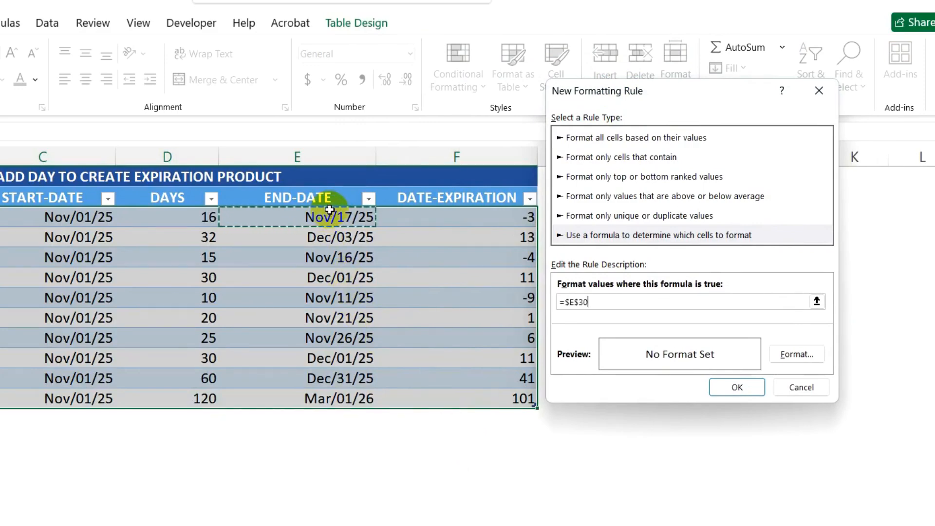
{"action": "left_click", "coordinate": [579, 302]}
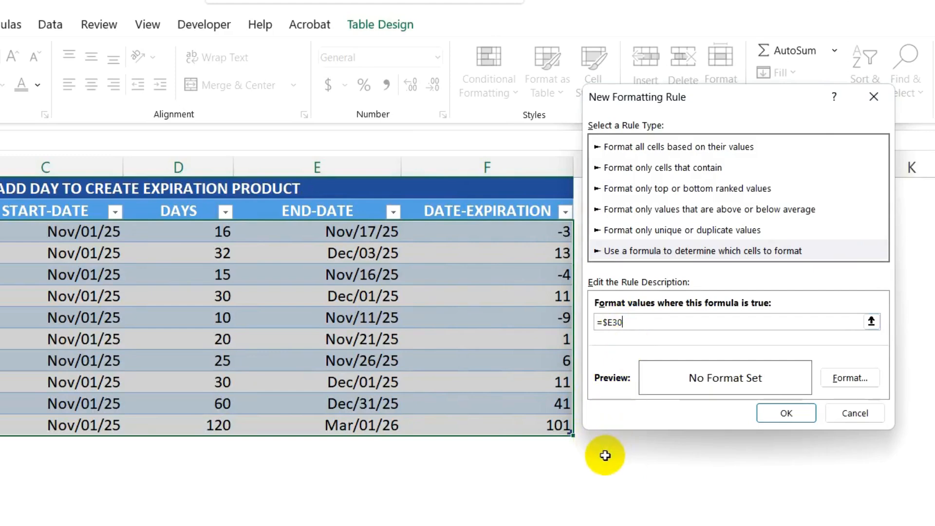
{"action": "type", "text": "ODAY()<7"}
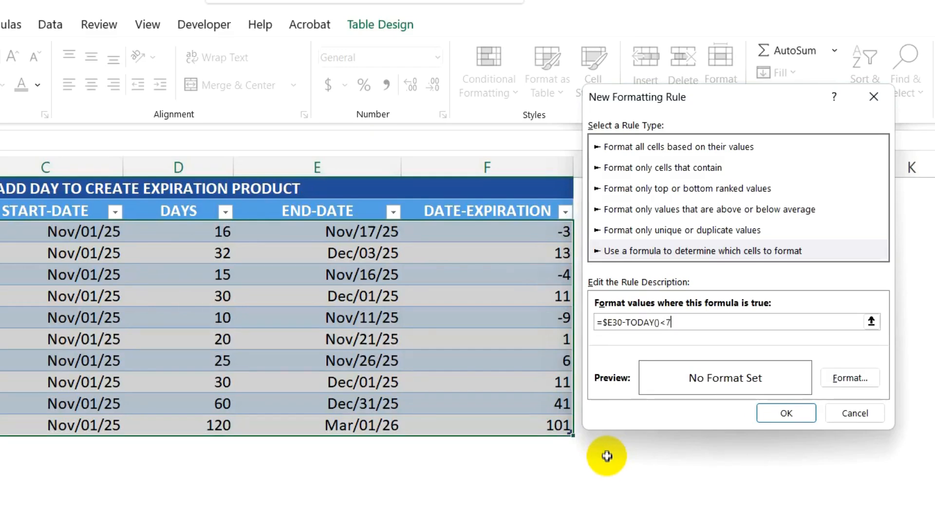
Step: Give the new rule a red background fill and apply it to the product table
{"action": "left_click", "coordinate": [851, 378]}
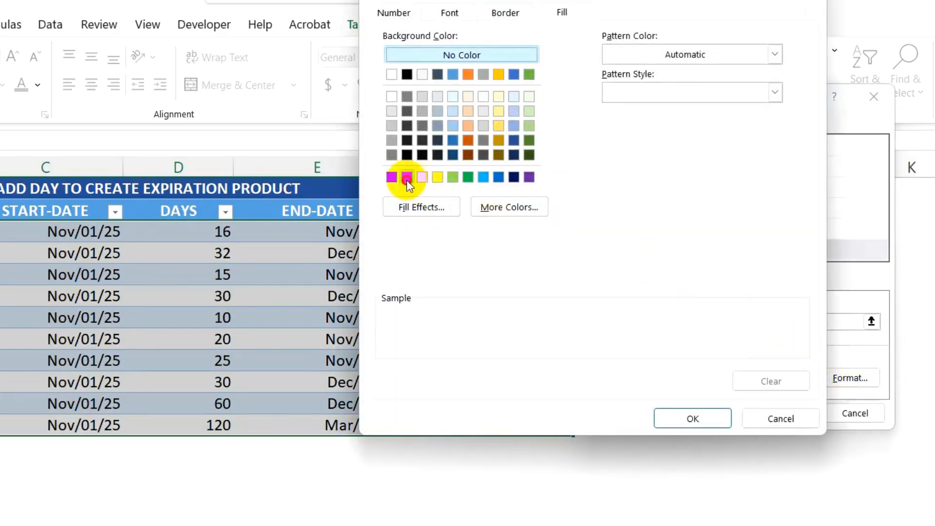
{"action": "left_click", "coordinate": [407, 177]}
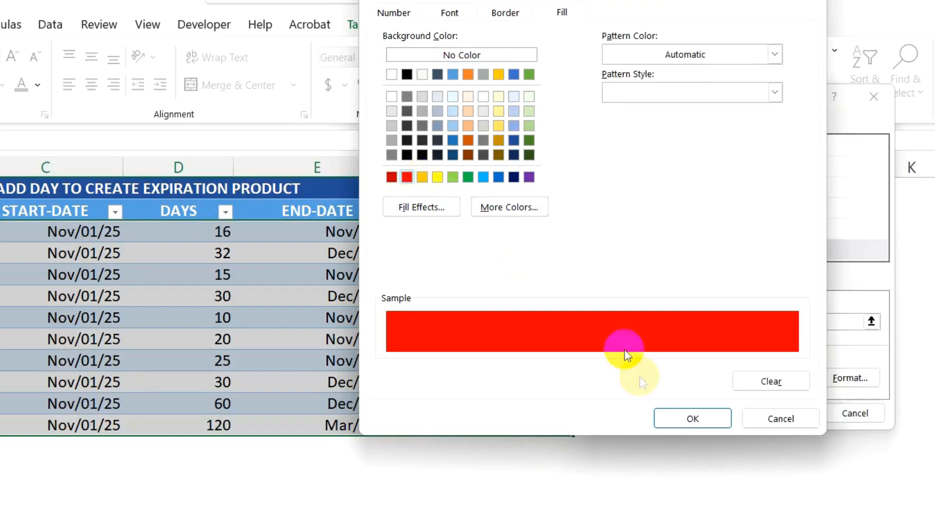
{"action": "left_click", "coordinate": [691, 419]}
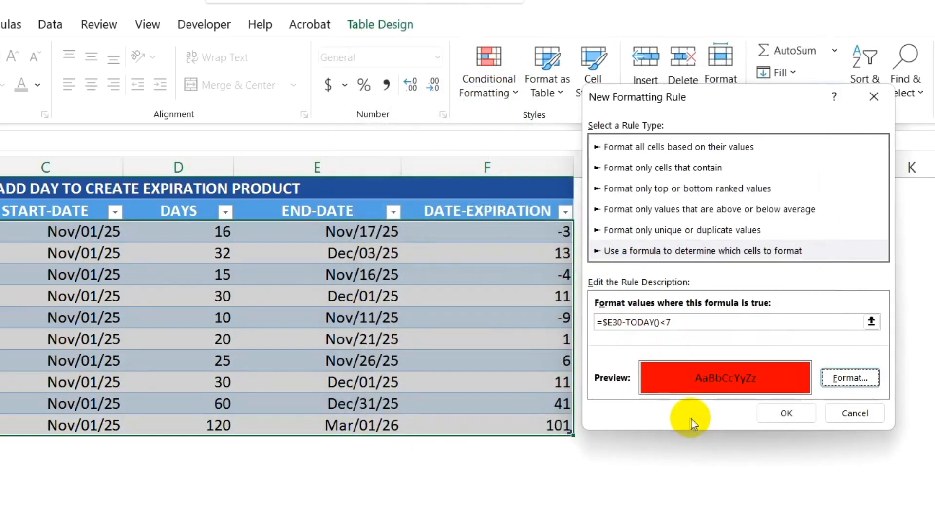
{"action": "left_click", "coordinate": [785, 414]}
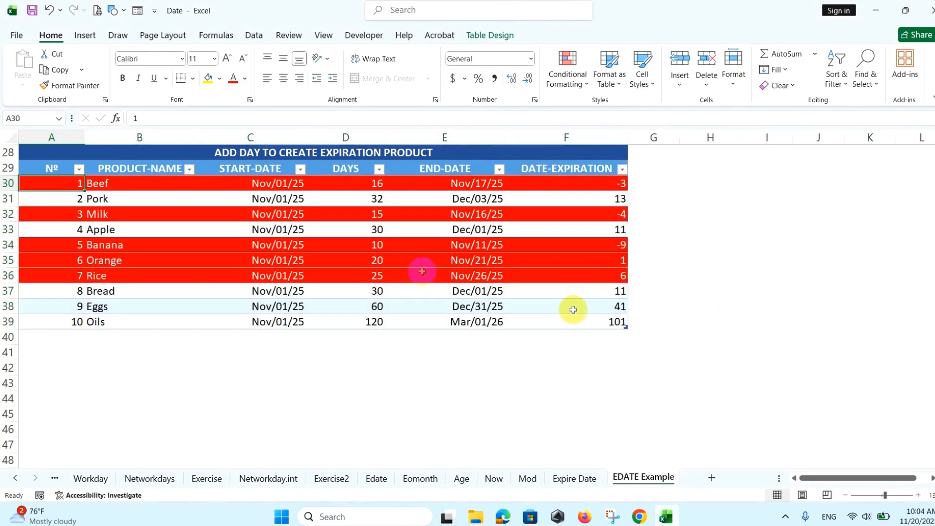
{"action": "left_click_drag", "start_coordinate": [57, 184], "coordinate": [584, 184]}
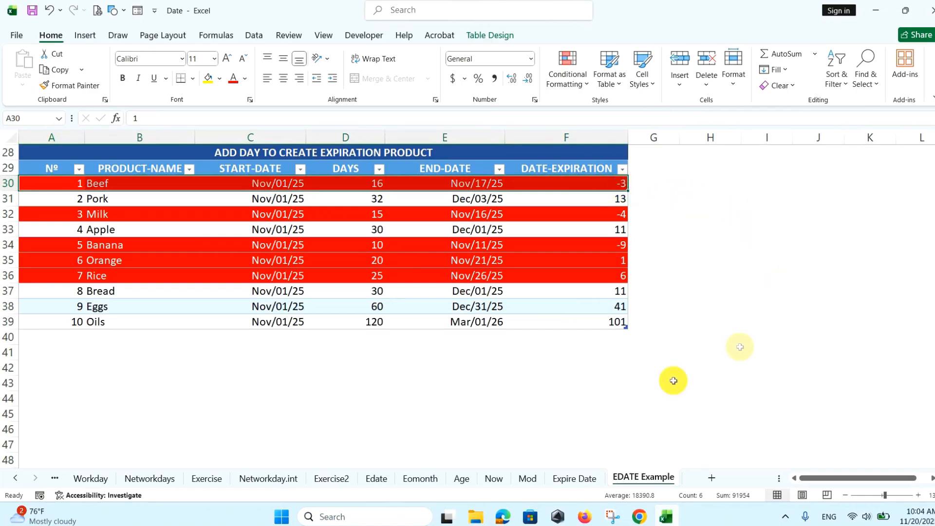
{"action": "left_click", "coordinate": [621, 367]}
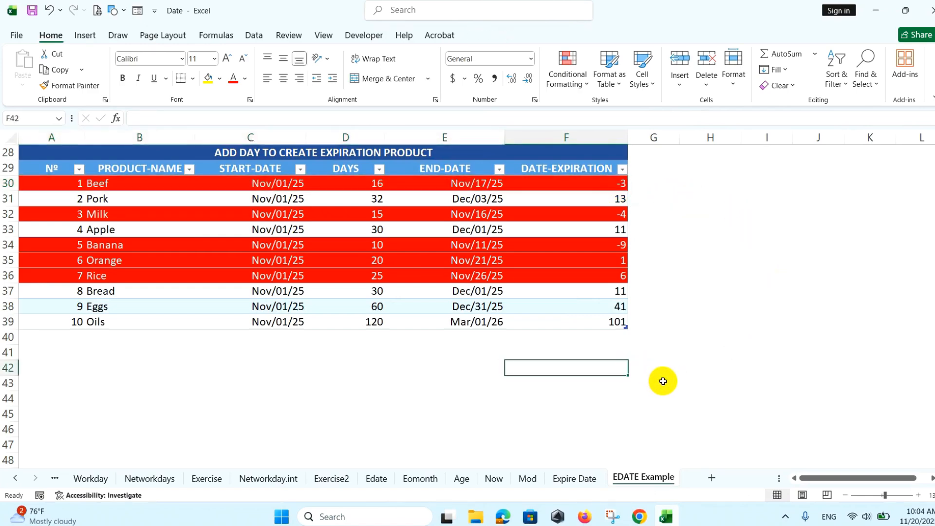